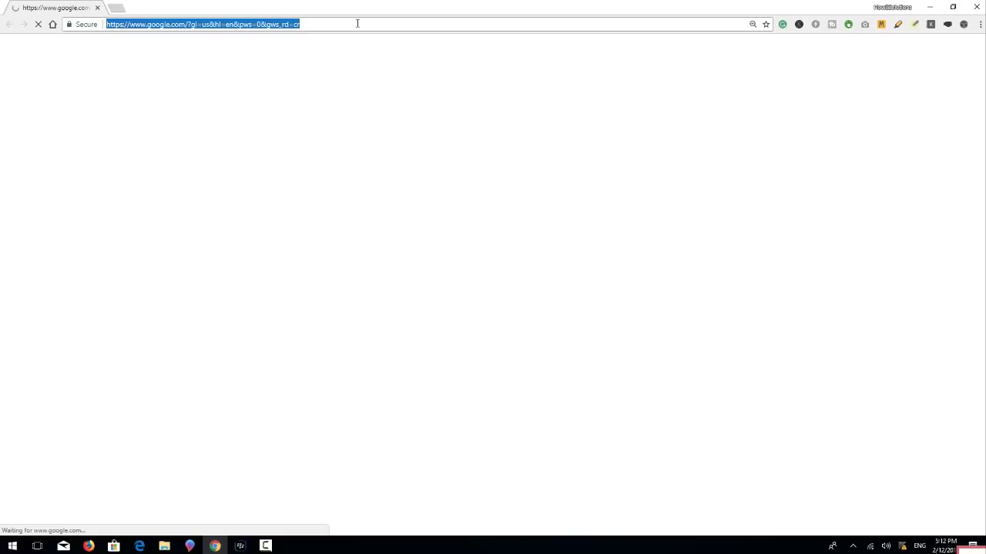
# Step: Open Google, search for 'oppo pattern unlock pangu.in', and highlight the top Pangu.in result
pyautogui.write('goog')
pyautogui.press('Return')
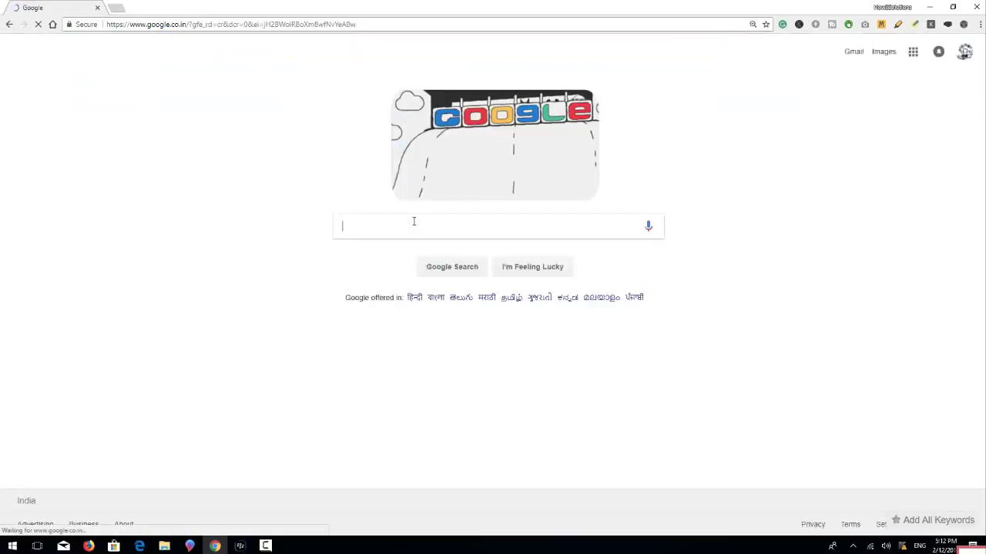
pyautogui.click(414, 221)
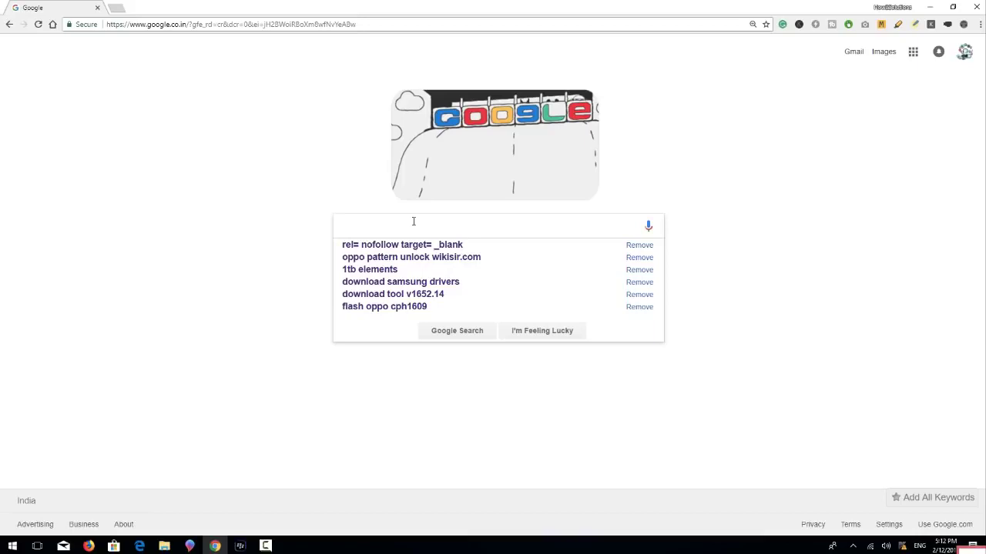
pyautogui.write('oppo pat')
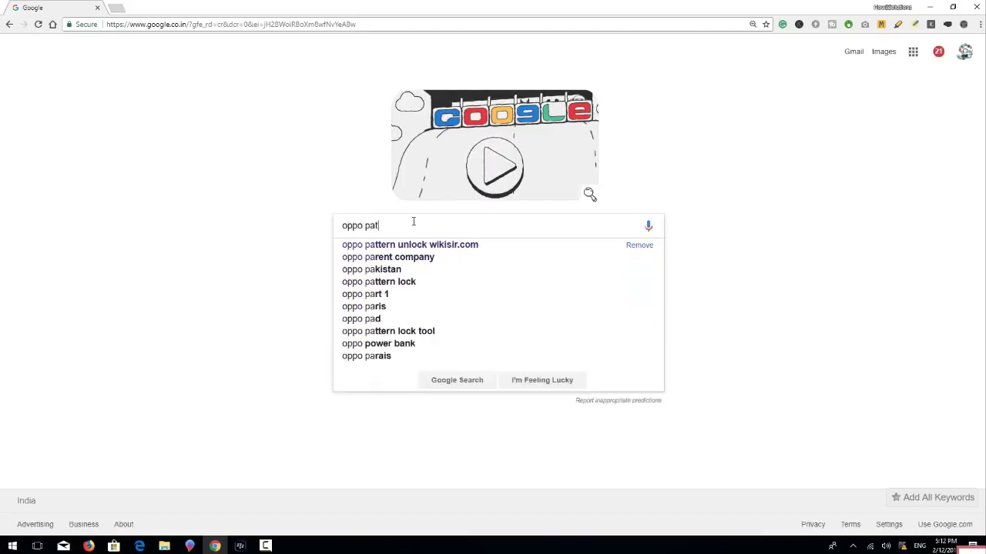
pyautogui.write('tern unlock')
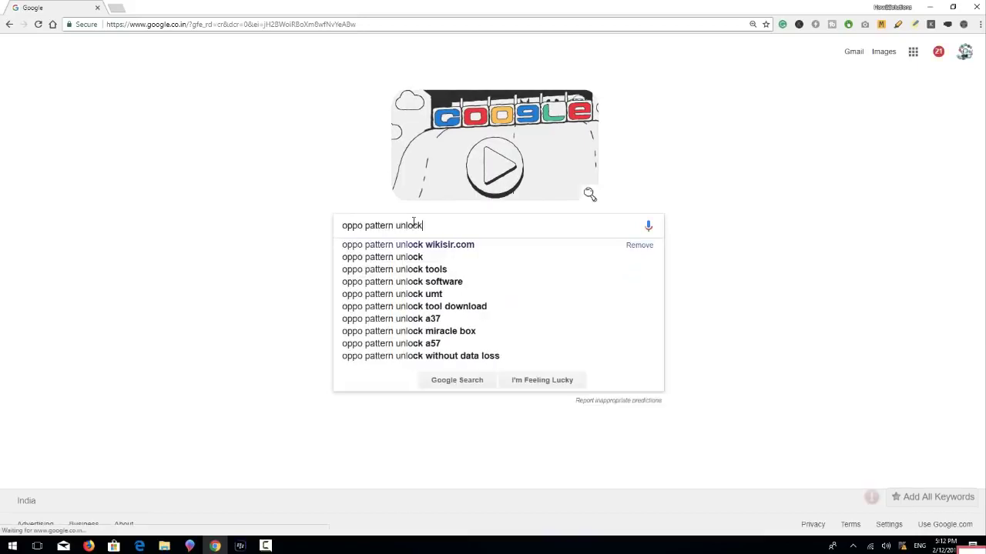
pyautogui.write(' pang')
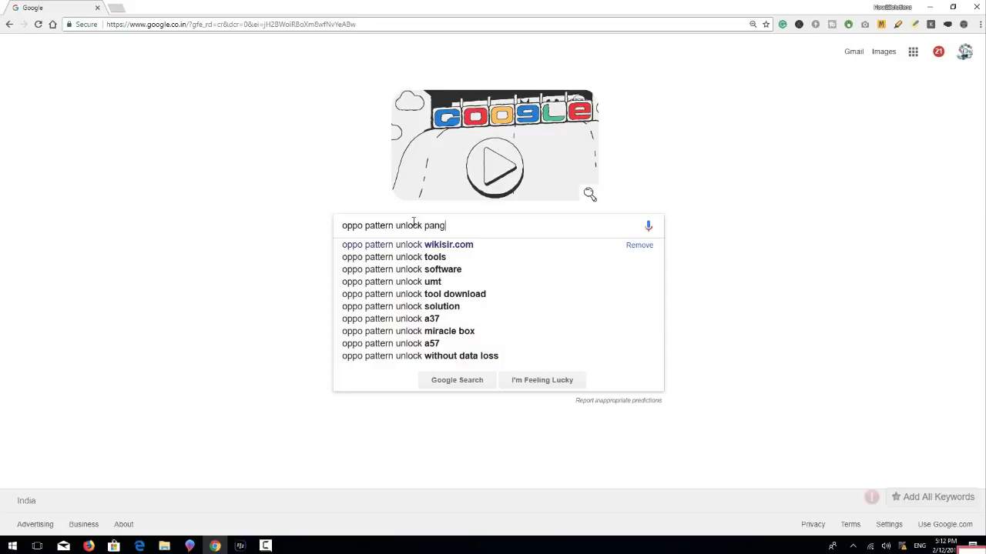
pyautogui.write('u.in')
pyautogui.press('Return')
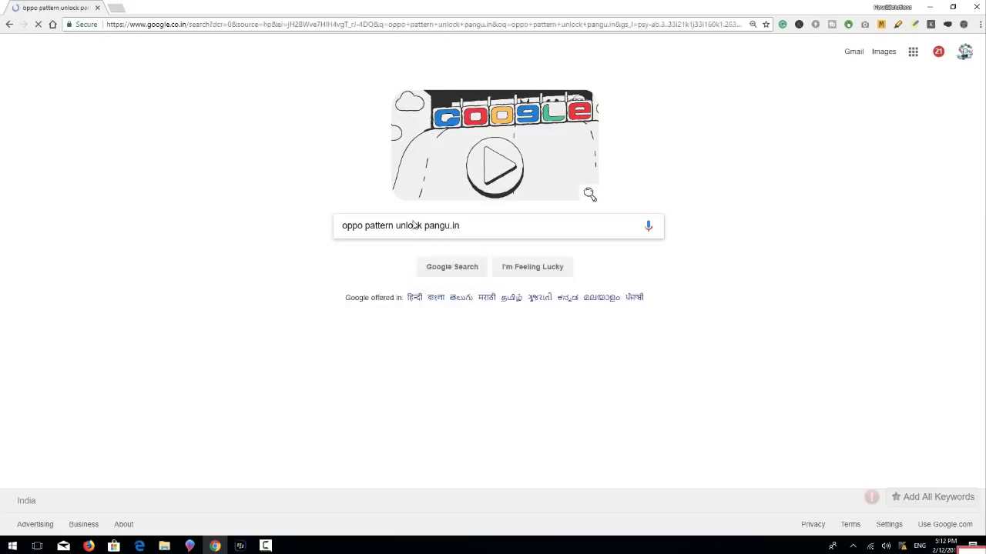
pyautogui.moveTo(149, 140)
pyautogui.mouseDown()
pyautogui.moveTo(255, 137)
pyautogui.moveTo(150, 139)
pyautogui.mouseUp()
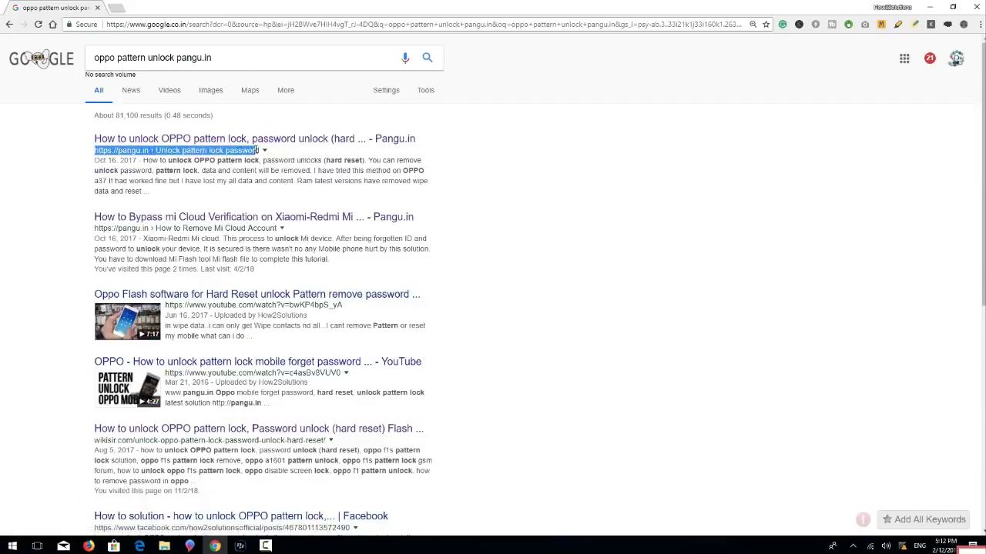
# Step: Open the first result, Pangu.in's 'How to unlock OPPO pattern lock, password unlock (hard reset)'
pyautogui.click(238, 171)
pyautogui.click(237, 139)
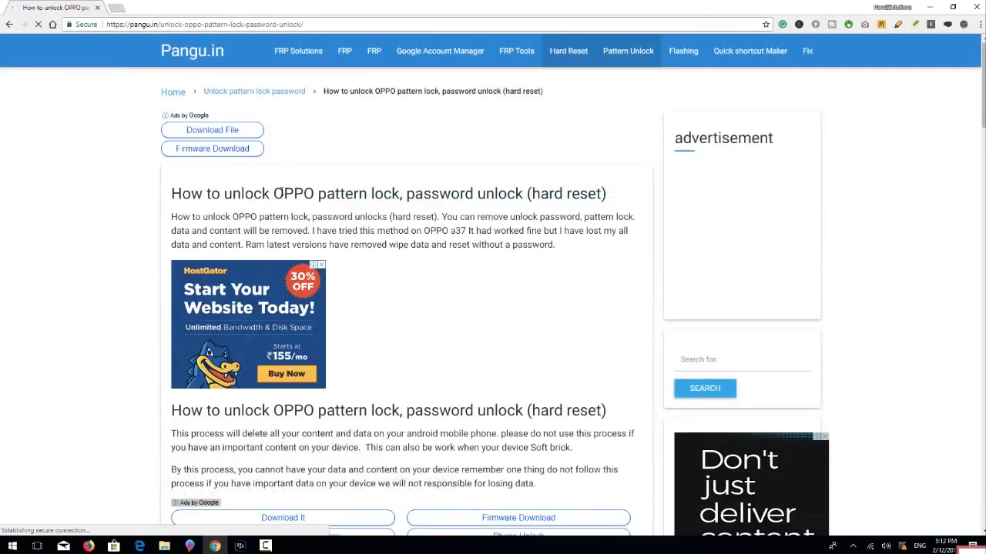
pyautogui.moveTo(172, 194); pyautogui.dragTo(505, 194)
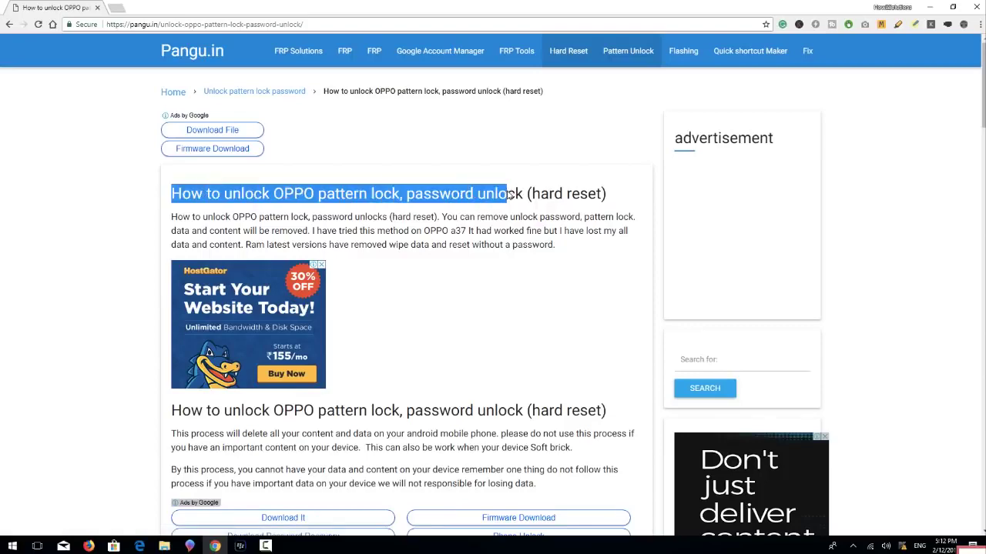
# Step: Scroll to Firmware And Drivers and view the Oppo F3 CPH1609 firmware page in a new tab, then close it
pyautogui.scroll(-3, 504, 194)
pyautogui.scroll(-4, 499, 197)
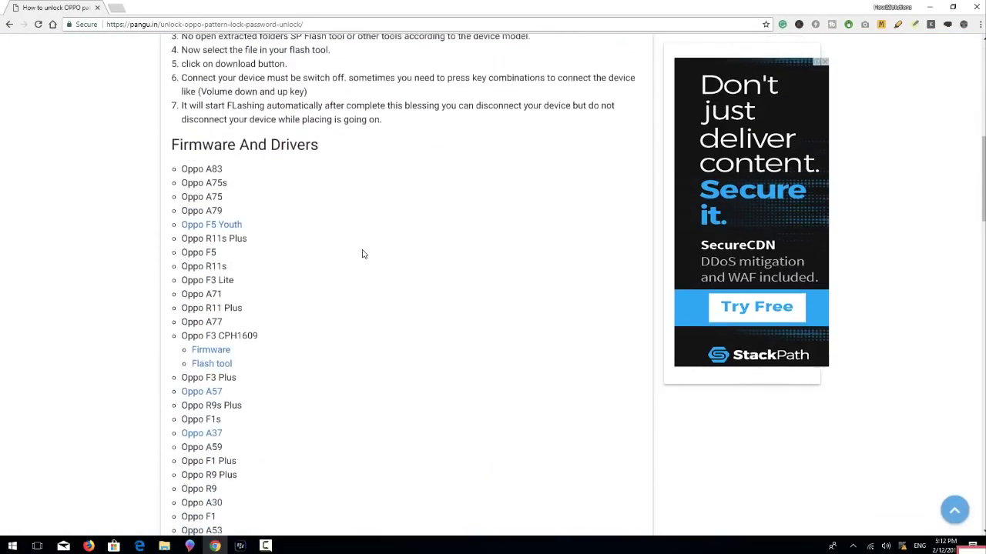
pyautogui.scroll(-2, 362, 253)
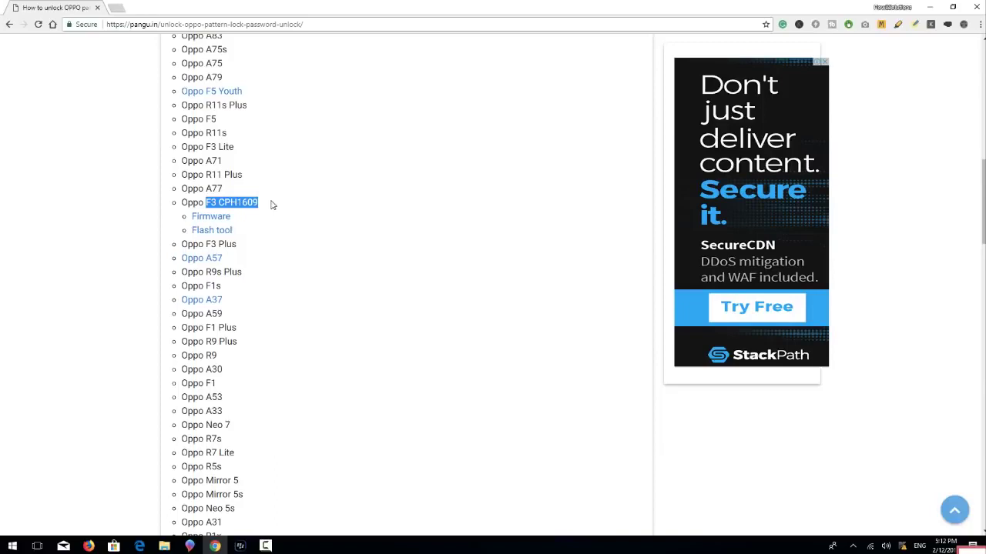
pyautogui.rightClick(216, 217)
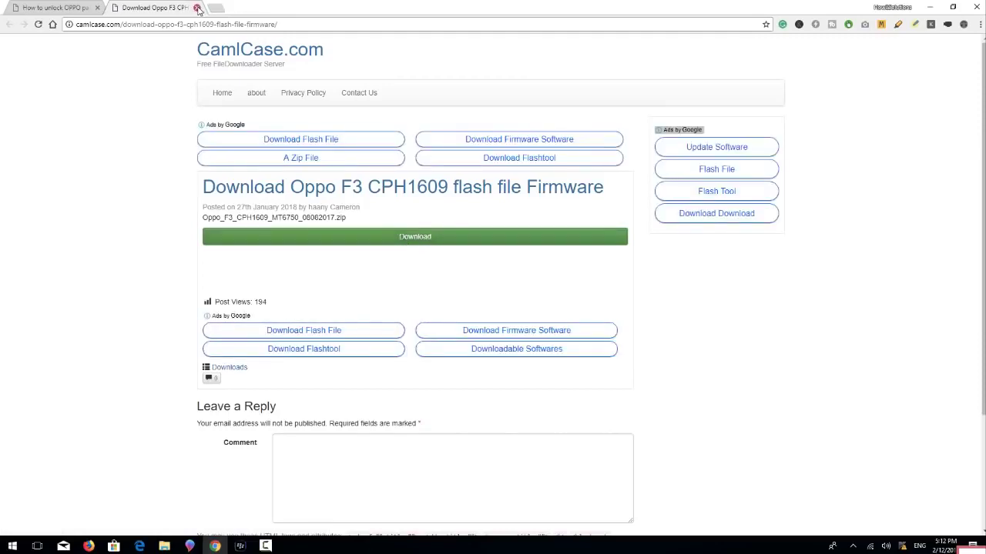
pyautogui.click(198, 8)
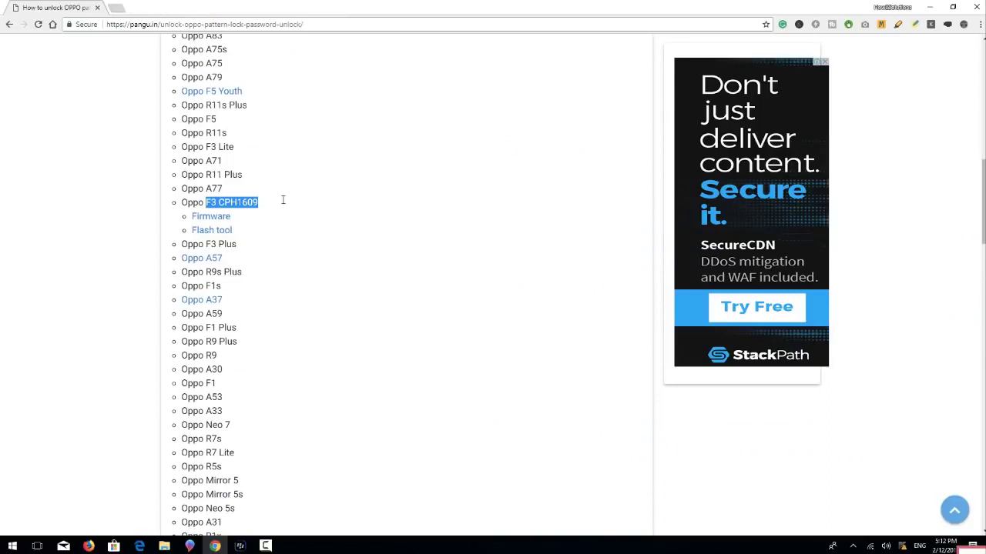
# Step: View the Oppo F3 CPH1609 Flash tool page in a new tab, then close it
pyautogui.rightClick(212, 233)
pyautogui.click(235, 237)
pyautogui.hotkey('ctrl', 'Tab')
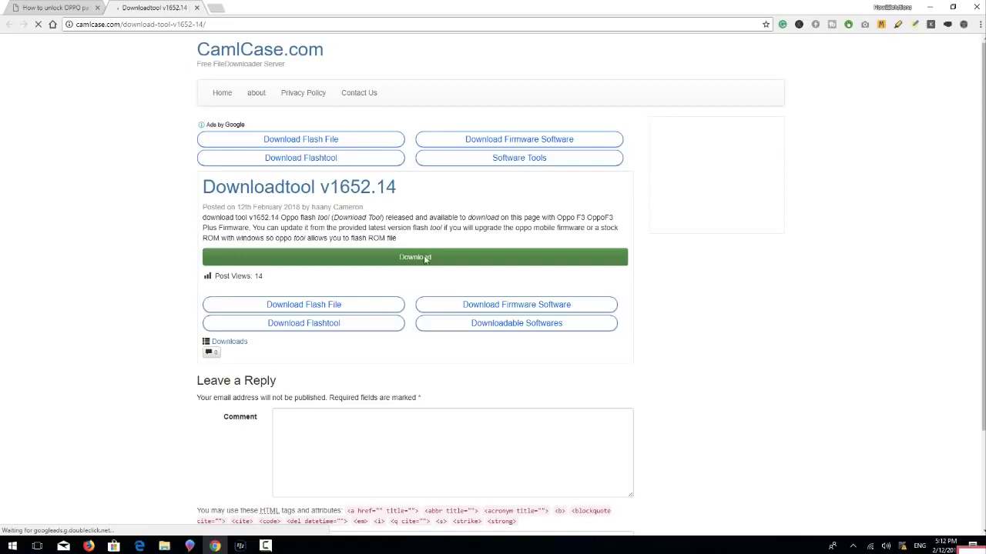
pyautogui.click(385, 245)
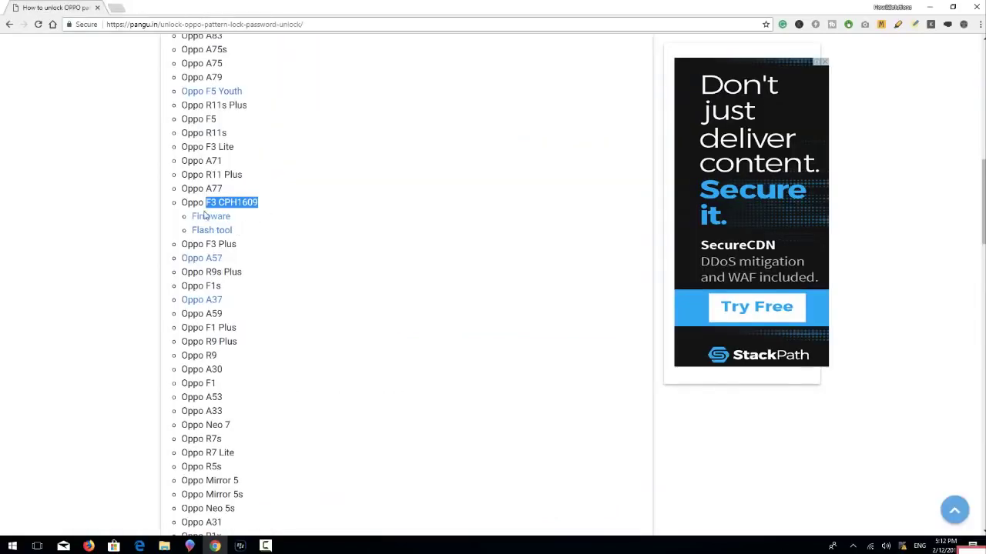
pyautogui.moveTo(185, 202); pyautogui.dragTo(235, 227)
pyautogui.click(222, 204)
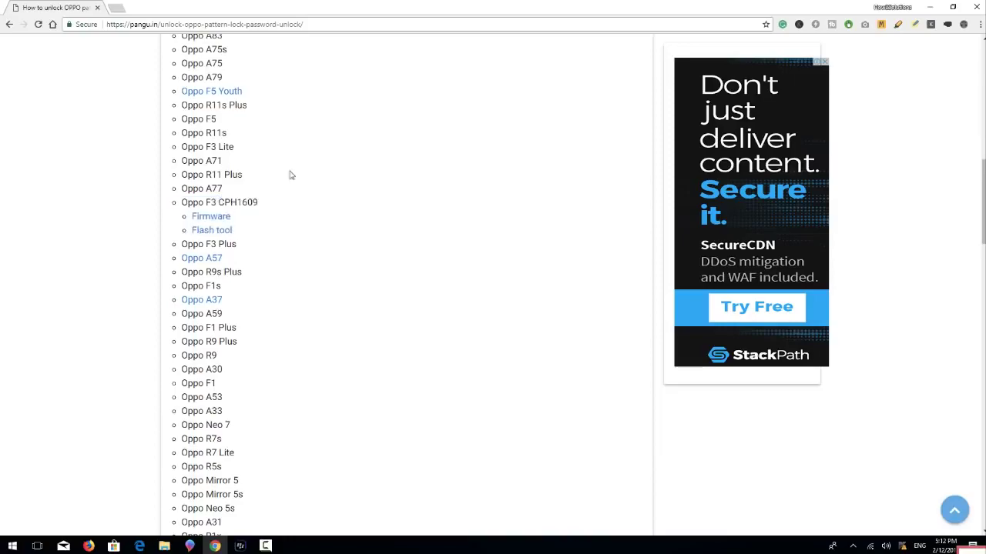
# Step: Open the oppo f3 folder from the desktop and dock it to the left half of the screen
pyautogui.click(939, 3)
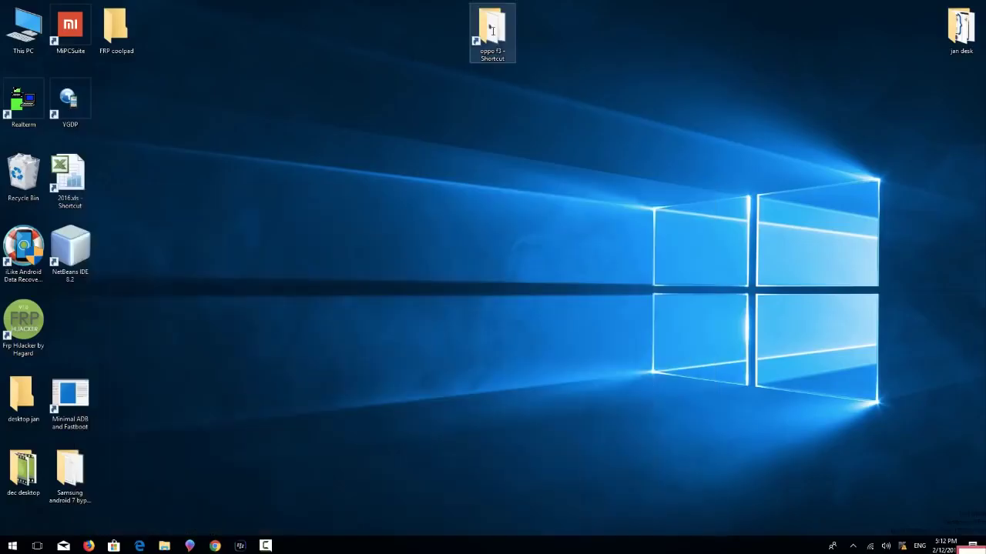
pyautogui.doubleClick(494, 36)
pyautogui.moveTo(501, 312); pyautogui.dragTo(1, 287)
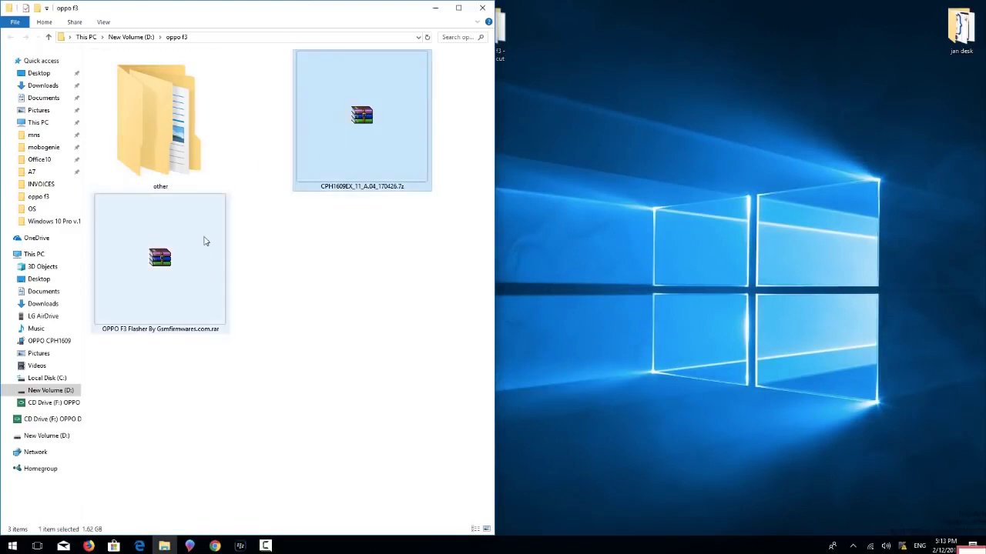
# Step: Extract the OPPO F3 Flasher .rar and the CPH1609EX_11_A.04_170426 .7z archives with Extract Here
pyautogui.click(194, 258)
pyautogui.rightClick(171, 260)
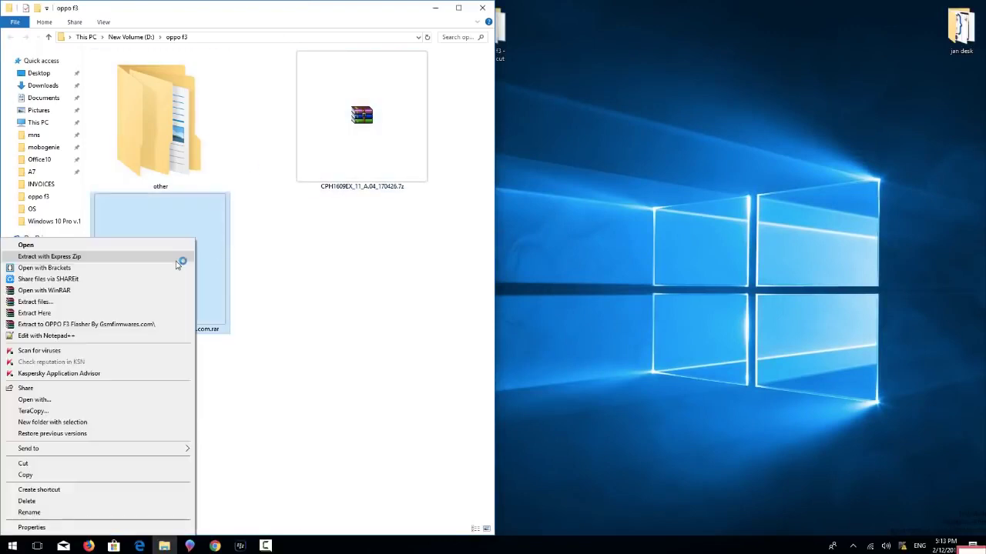
pyautogui.click(82, 325)
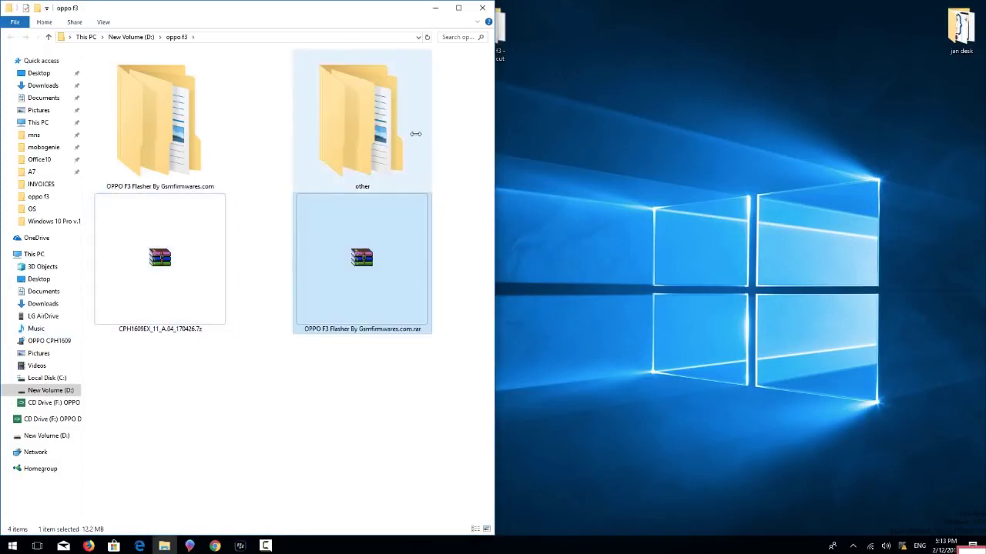
pyautogui.click(177, 129)
pyautogui.rightClick(385, 238)
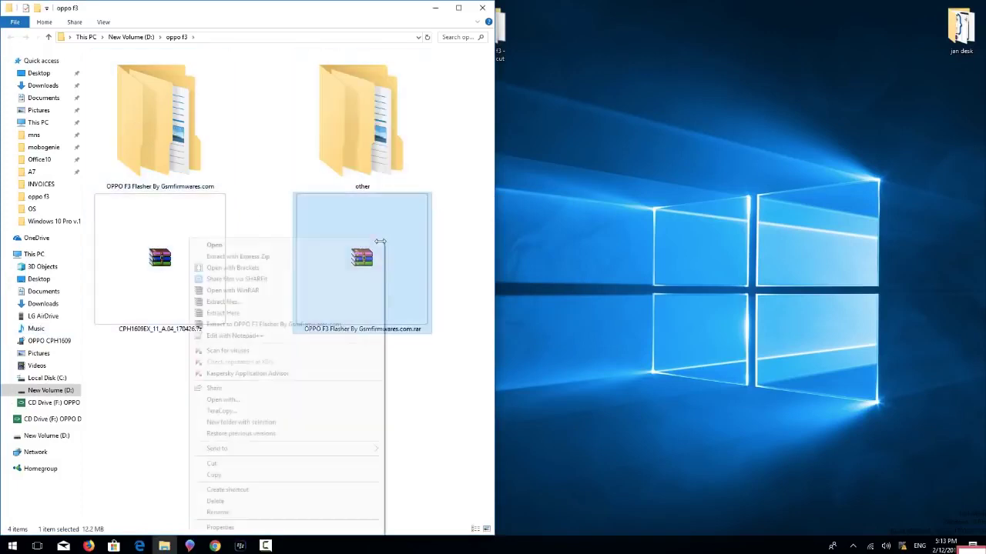
pyautogui.click(248, 312)
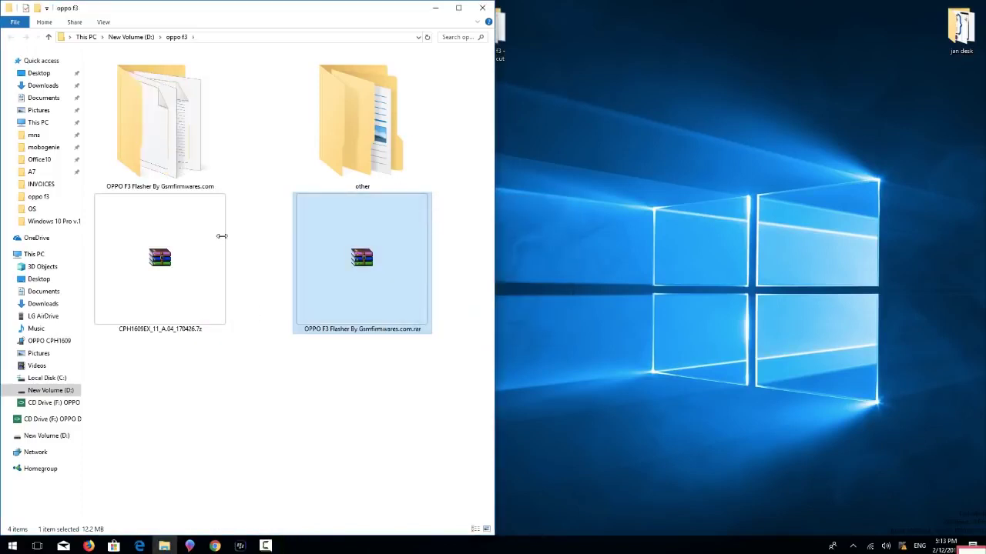
pyautogui.rightClick(174, 239)
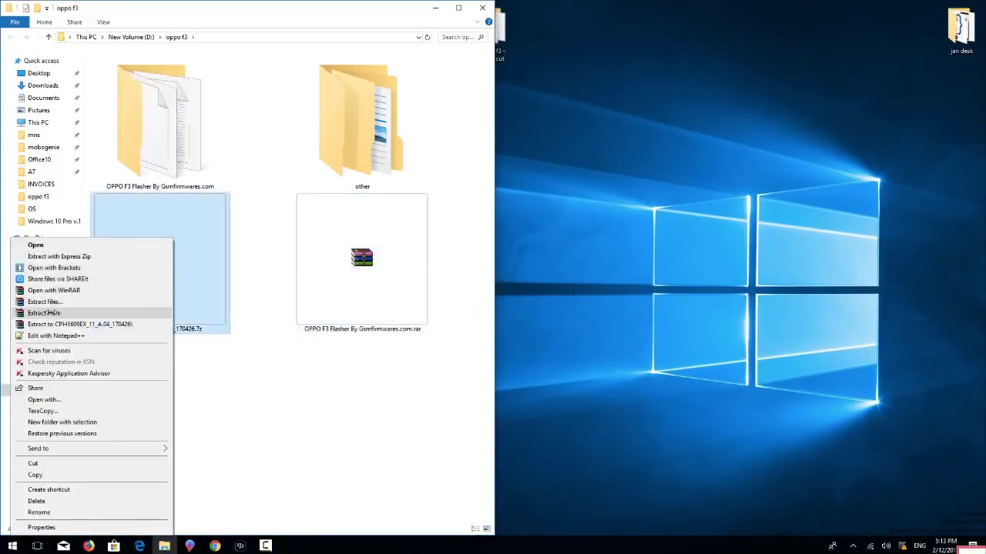
pyautogui.click(51, 312)
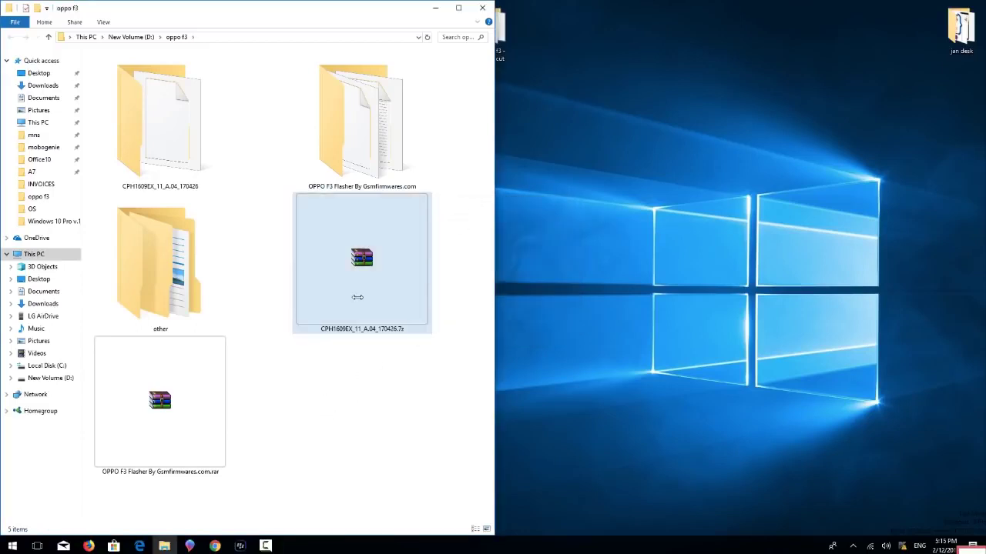
# Step: Check the files inside the extracted CPH1609EX_11_A.04_170426 firmware folder, then return to oppo f3
pyautogui.click(180, 206)
pyautogui.doubleClick(166, 138)
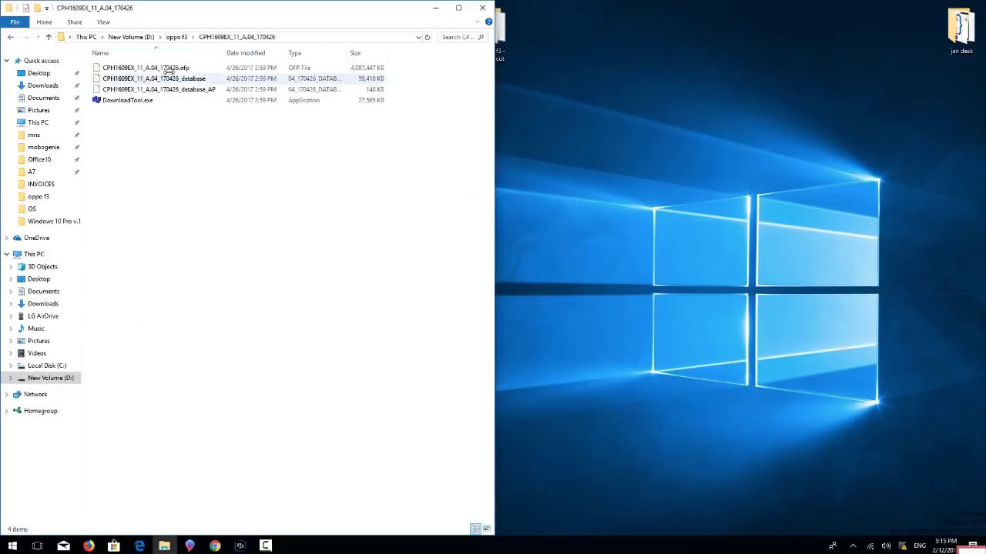
pyautogui.moveTo(174, 125); pyautogui.dragTo(139, 60)
pyautogui.hotkey('alt', 'Left')
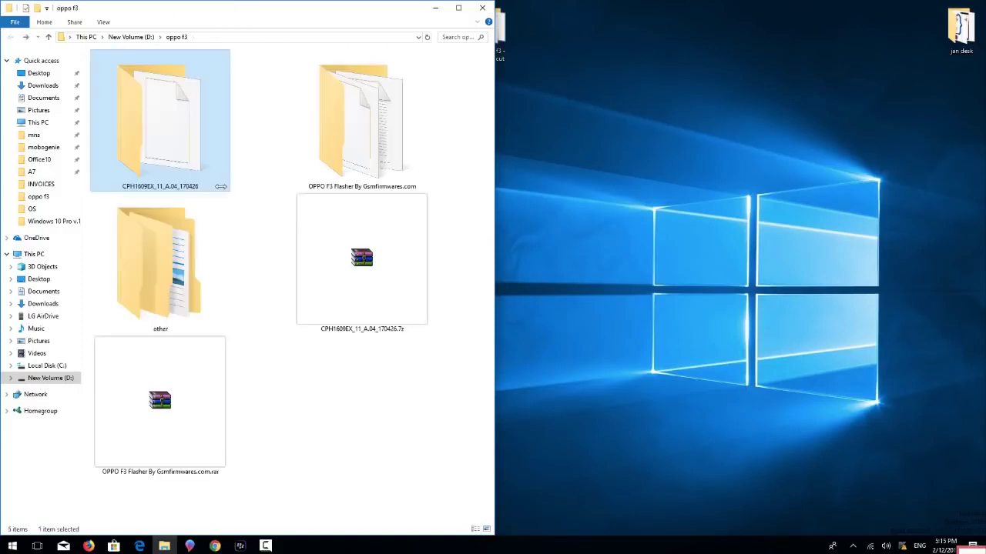
# Step: Launch the flasher application from the OPPO F3 Flasher By Gsmfirmwares.com folder
pyautogui.click(370, 154)
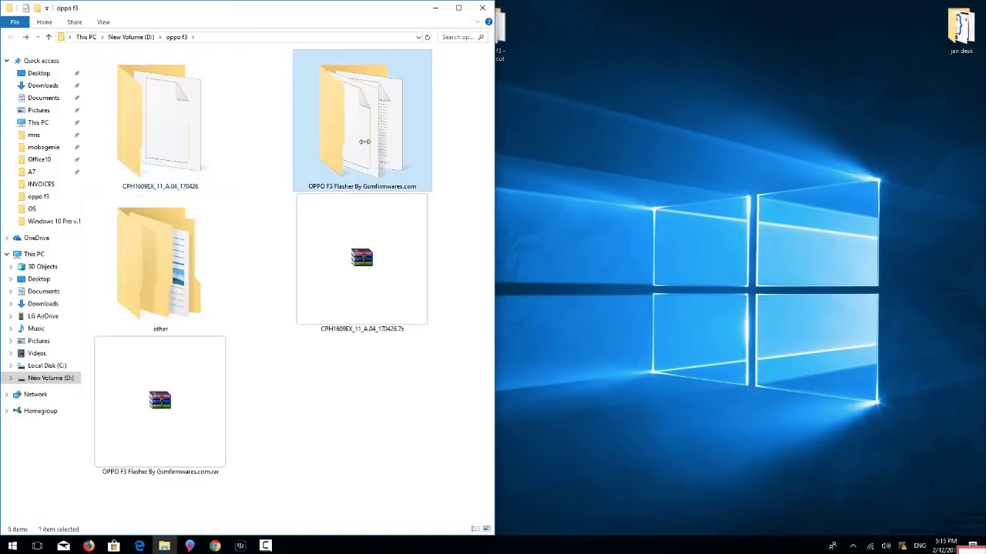
pyautogui.doubleClick(364, 142)
pyautogui.click(131, 78)
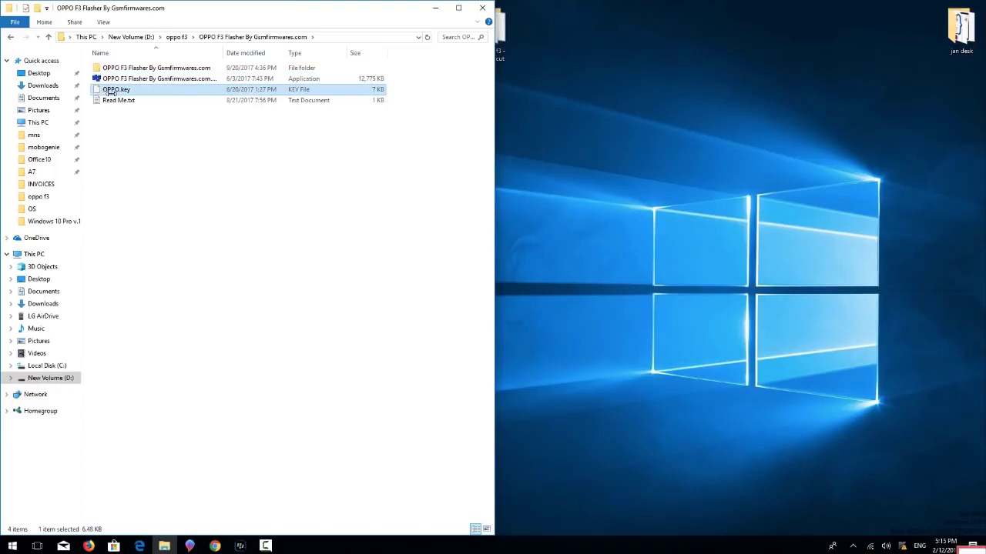
pyautogui.rightClick(243, 79)
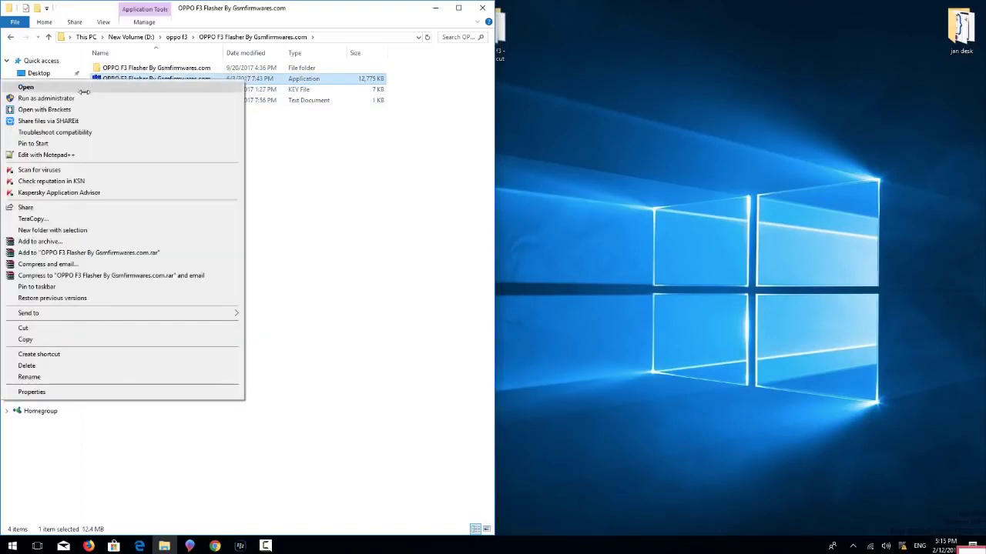
pyautogui.click(77, 98)
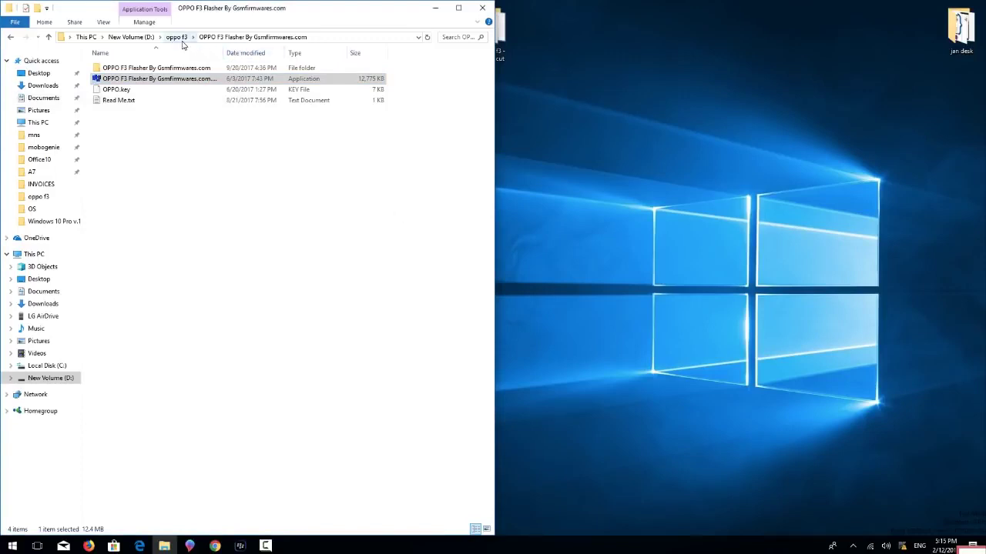
pyautogui.rightClick(299, 242)
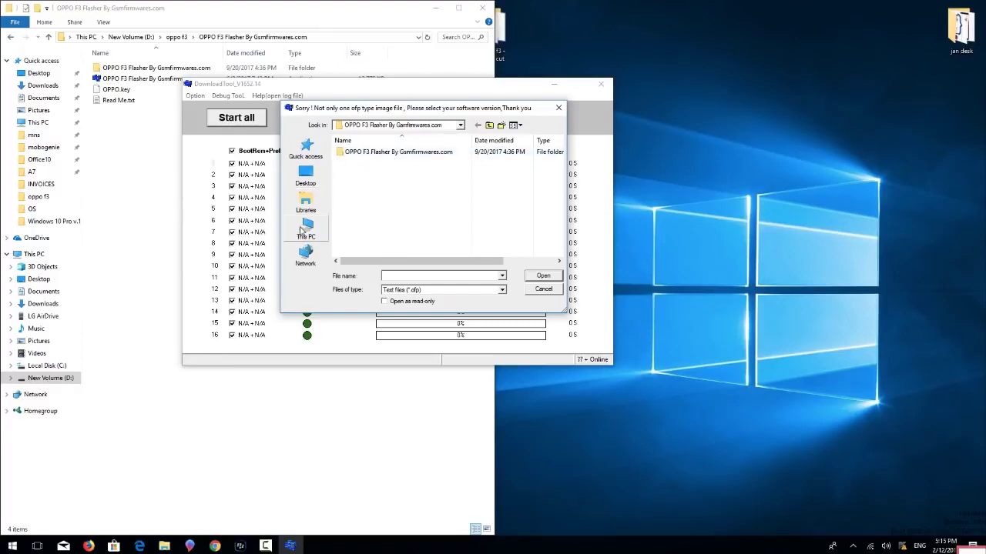
# Step: Load CPH1609EX_11_A.04_170426.ofp from D:\oppo f3\CPH1609EX_11_A.04_170426 into DownloadTool
pyautogui.click(306, 227)
pyautogui.doubleClick(392, 224)
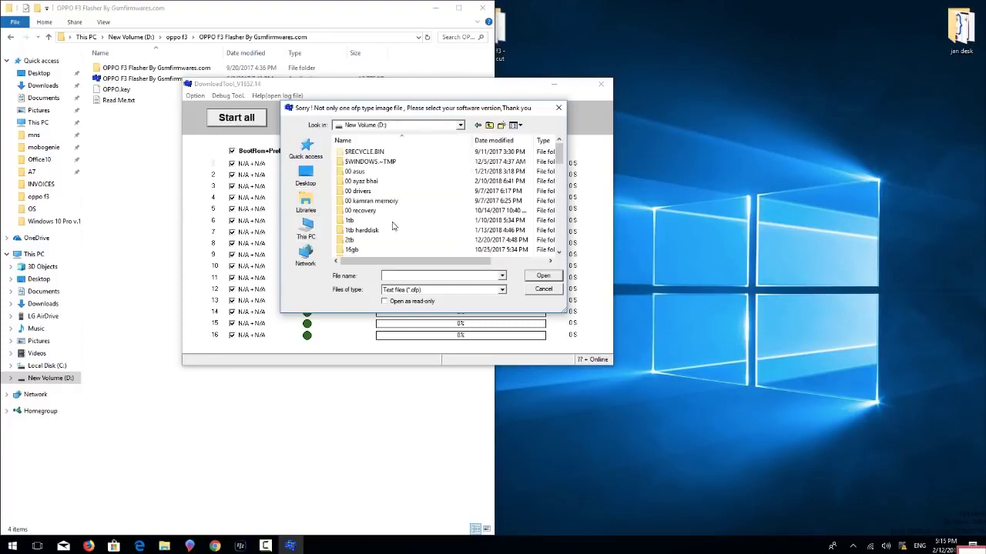
pyautogui.scroll(-5, 392, 226)
pyautogui.doubleClick(375, 167)
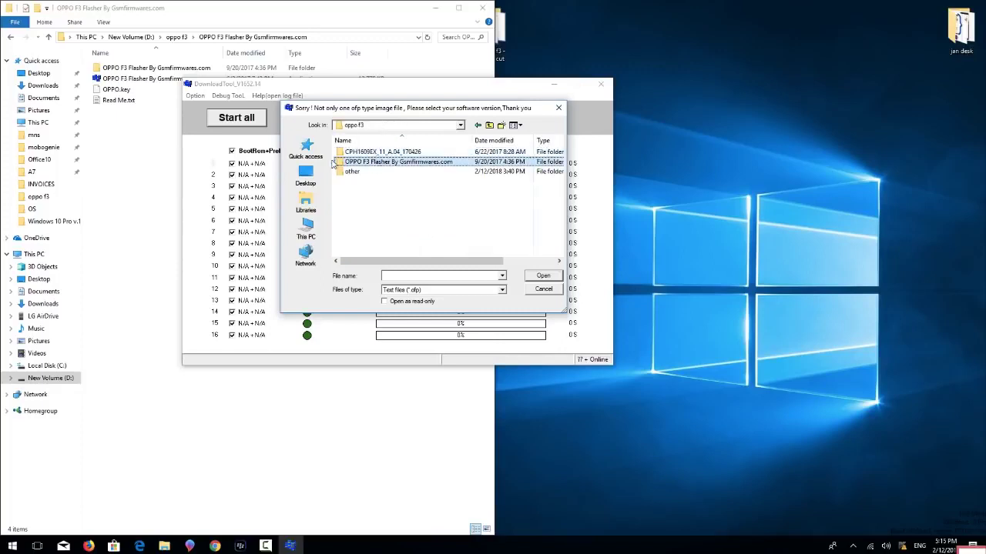
pyautogui.click(318, 173)
pyautogui.scroll(-3, 374, 200)
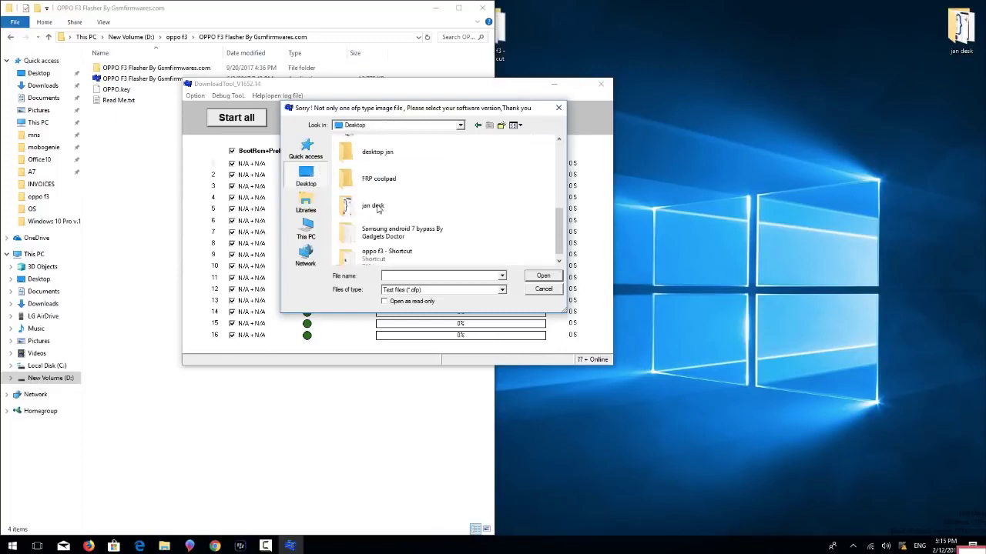
pyautogui.scroll(2, 378, 208)
pyautogui.scroll(-2, 380, 246)
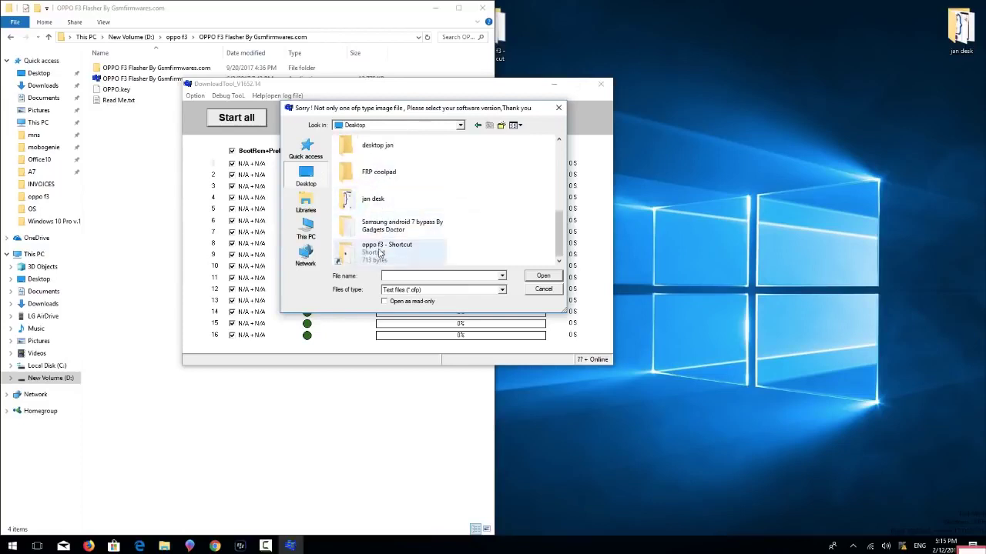
pyautogui.doubleClick(380, 246)
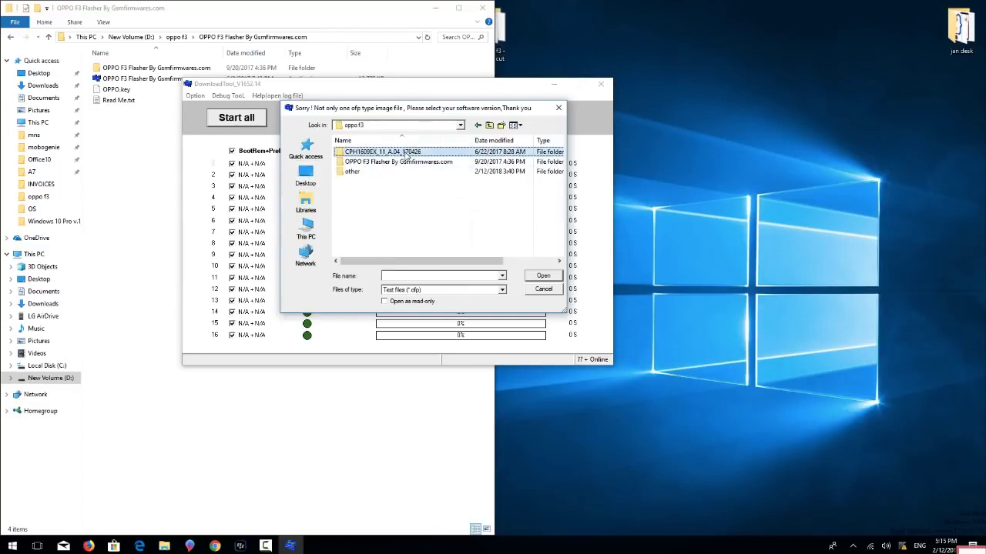
pyautogui.doubleClick(405, 153)
pyautogui.click(397, 154)
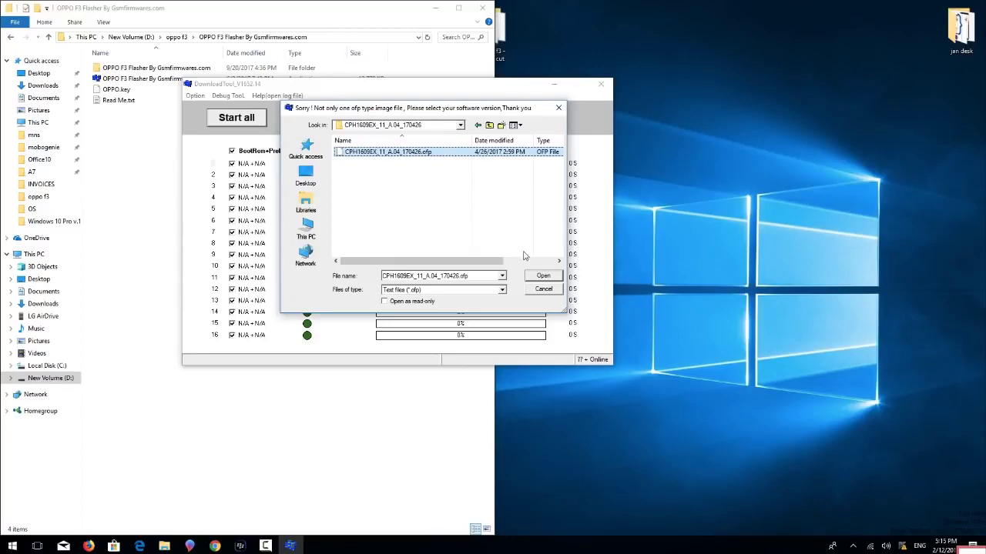
pyautogui.click(543, 276)
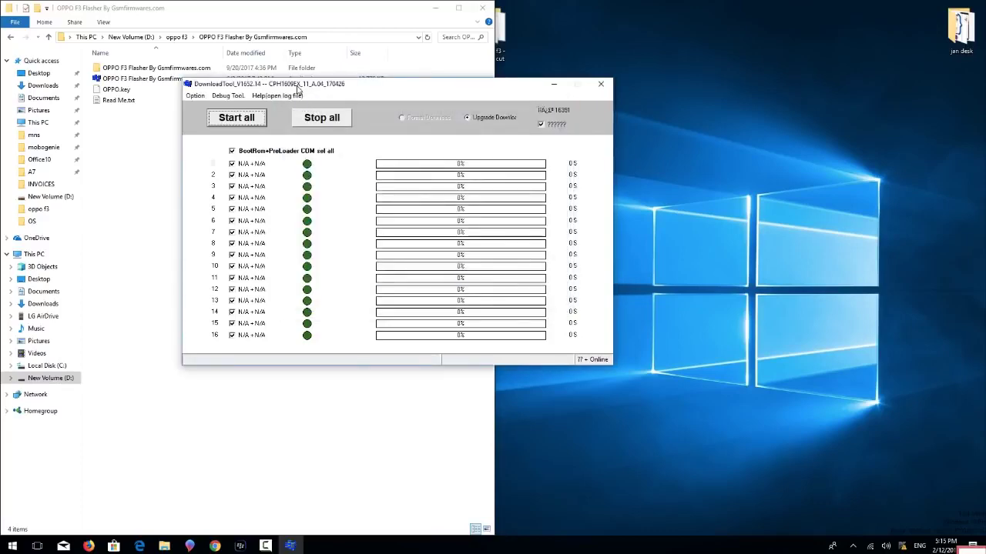
# Step: Move DownloadTool to the right half of the screen and narrow Explorer's Name column
pyautogui.moveTo(298, 90)
pyautogui.mouseDown()
pyautogui.moveTo(596, 130)
pyautogui.moveTo(653, 152)
pyautogui.mouseUp()
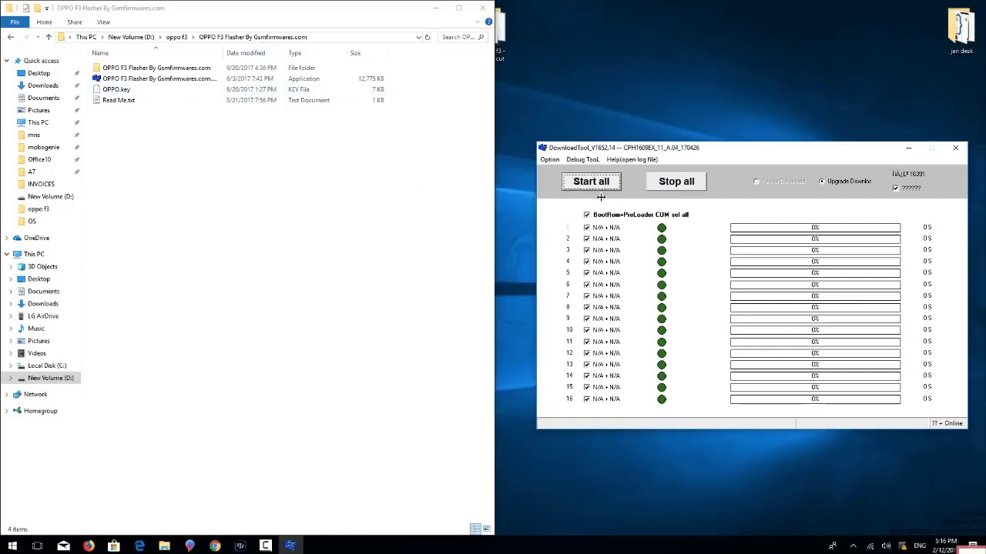
pyautogui.moveTo(224, 52); pyautogui.dragTo(171, 53)
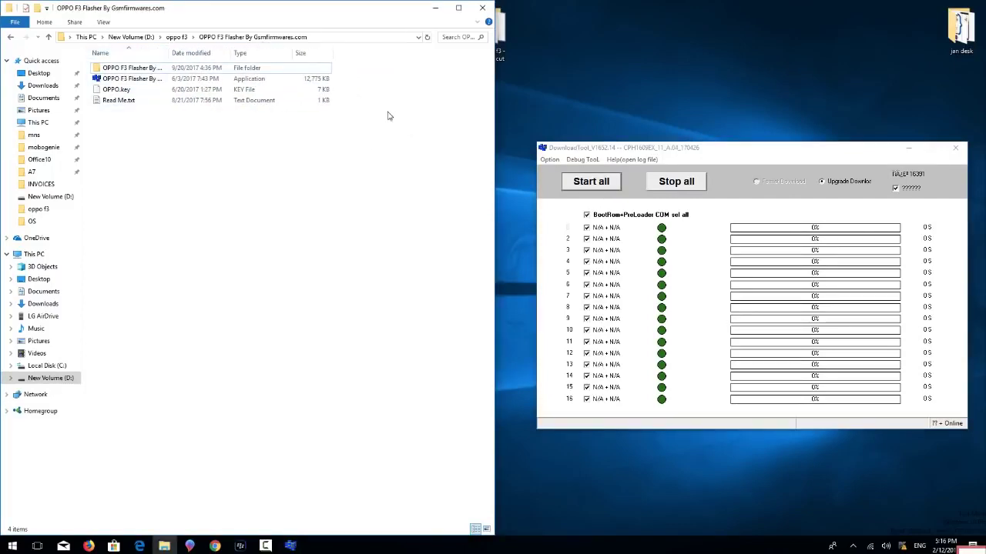
# Step: Start flashing on all ports, beginning the PC memory checksum of the CPH1609EX firmware
pyautogui.click(592, 185)
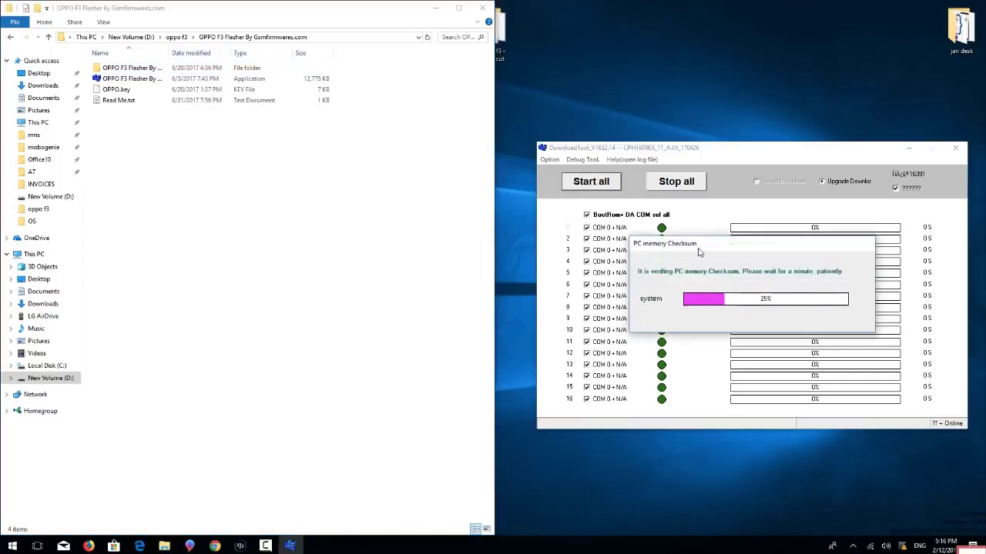